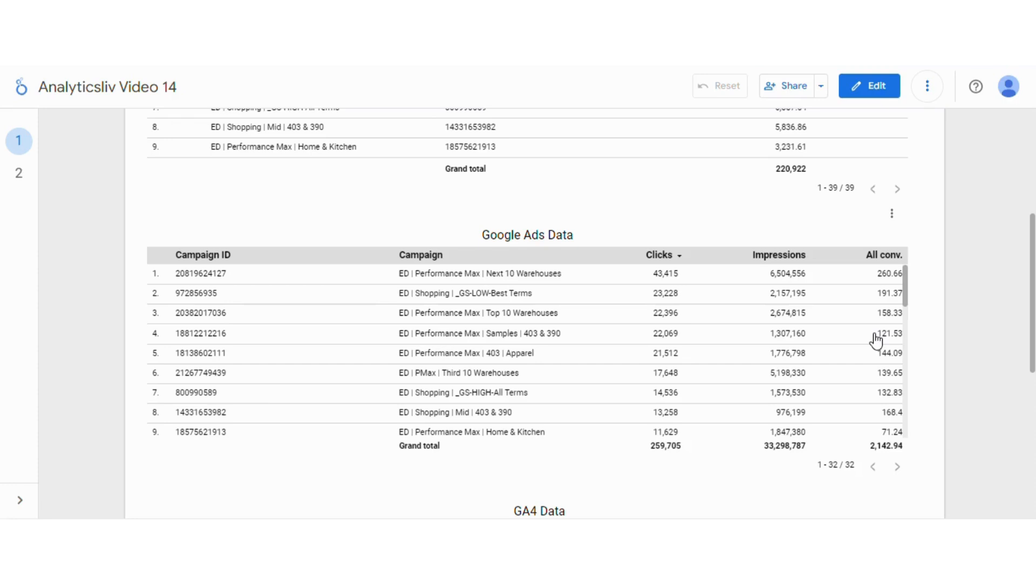
- Open the report for editing and blend the data of the first GA4 Data table and the Google Ads Data table
{"action": "left_click", "coordinate": [874, 95]}
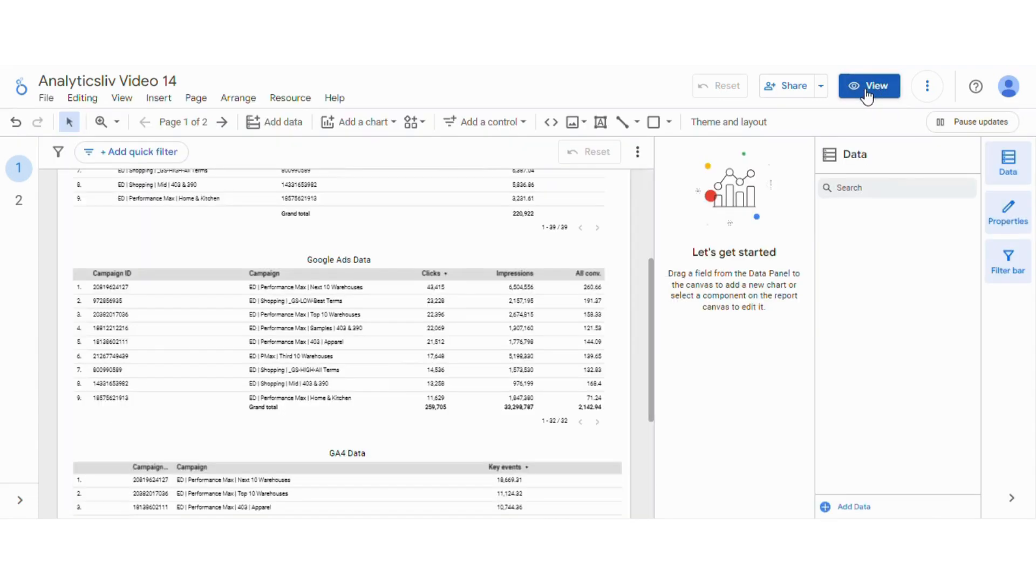
{"action": "left_click_drag", "start_coordinate": [651, 273], "coordinate": [655, 173]}
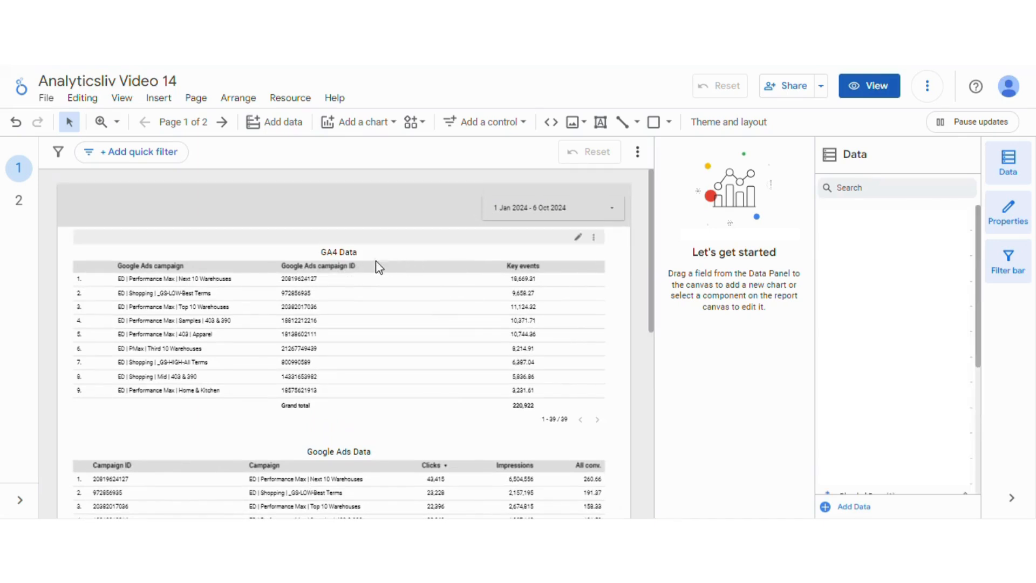
{"action": "left_click", "coordinate": [344, 274]}
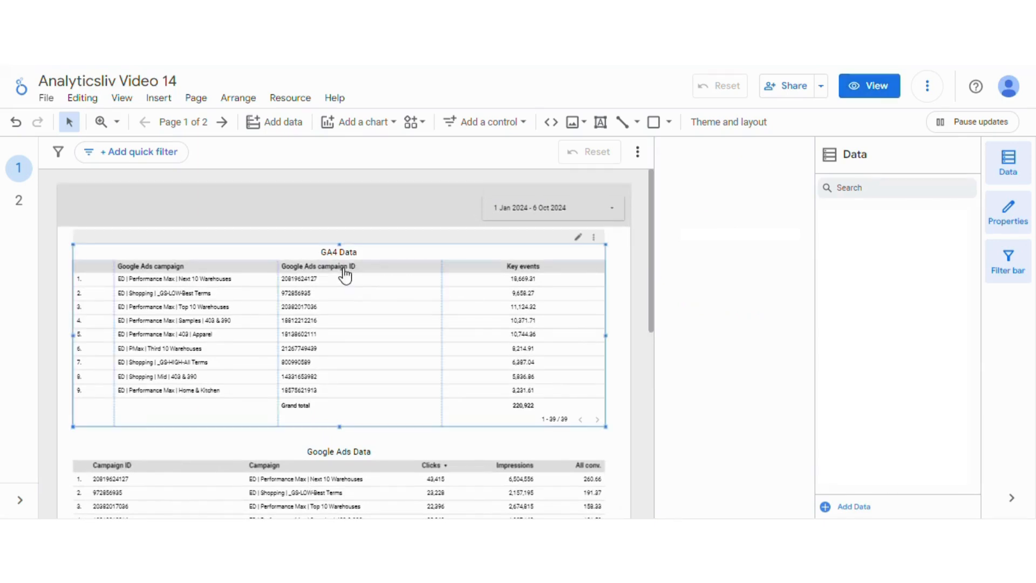
{"action": "left_click", "coordinate": [246, 475], "text": "shift"}
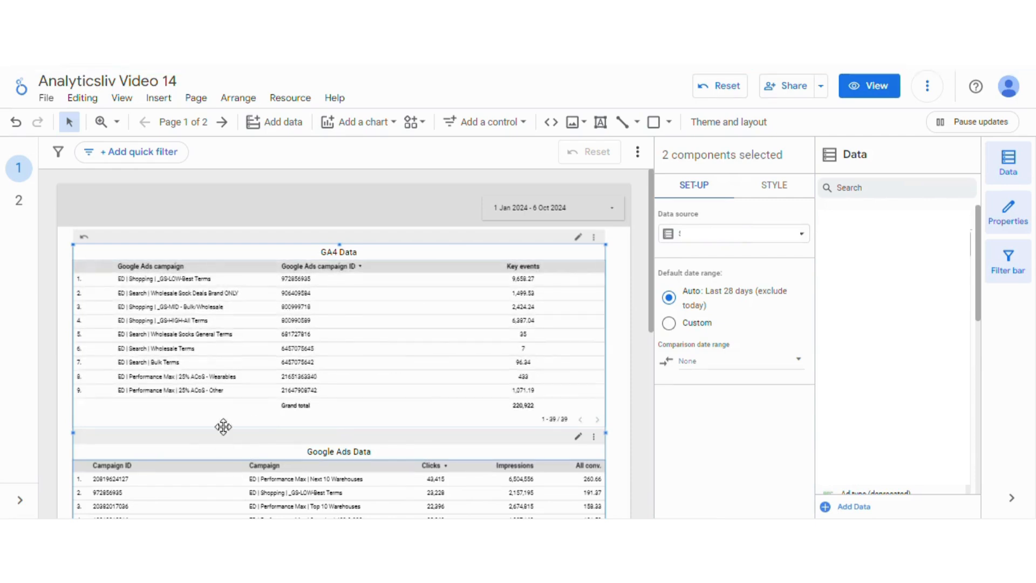
{"action": "right_click", "coordinate": [203, 471]}
{"action": "mouse_move", "coordinate": [203, 468]}
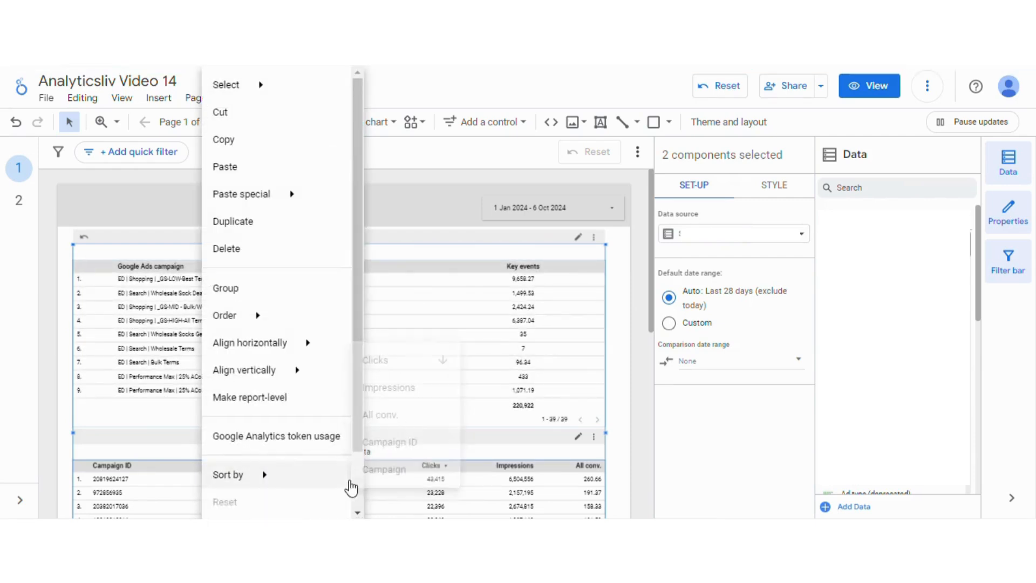
{"action": "scroll", "coordinate": [356, 500], "scroll_direction": "down", "scroll_amount": 1}
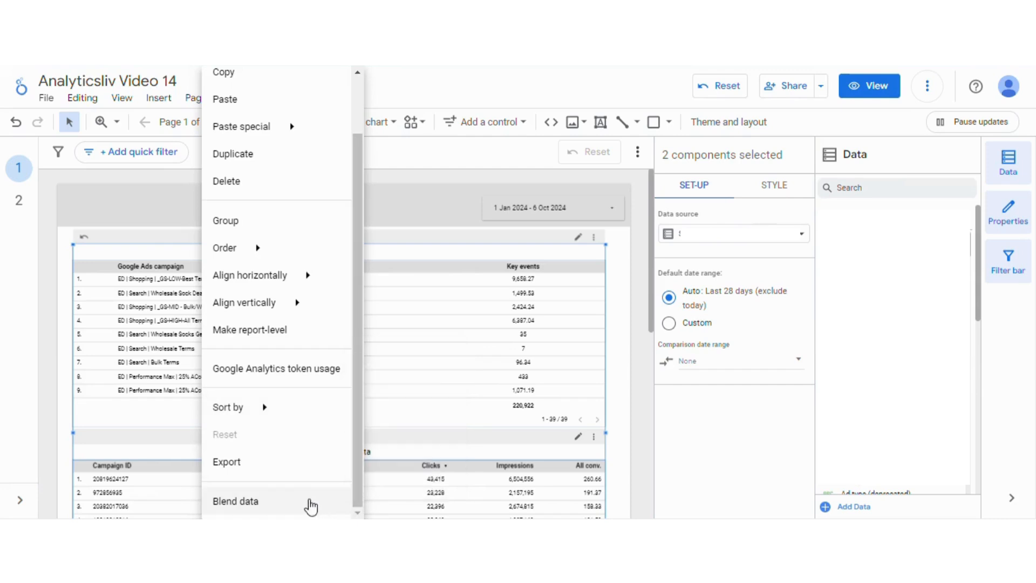
{"action": "left_click", "coordinate": [308, 502]}
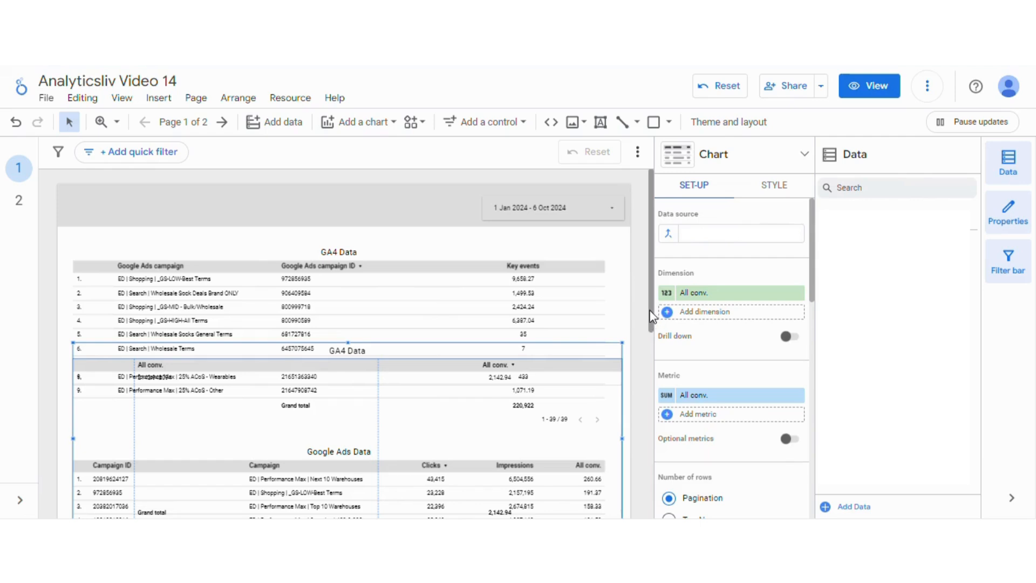
- Delete the old GA4 Data table located beneath the Google Ads Data table
{"action": "left_click_drag", "start_coordinate": [650, 310], "coordinate": [646, 379]}
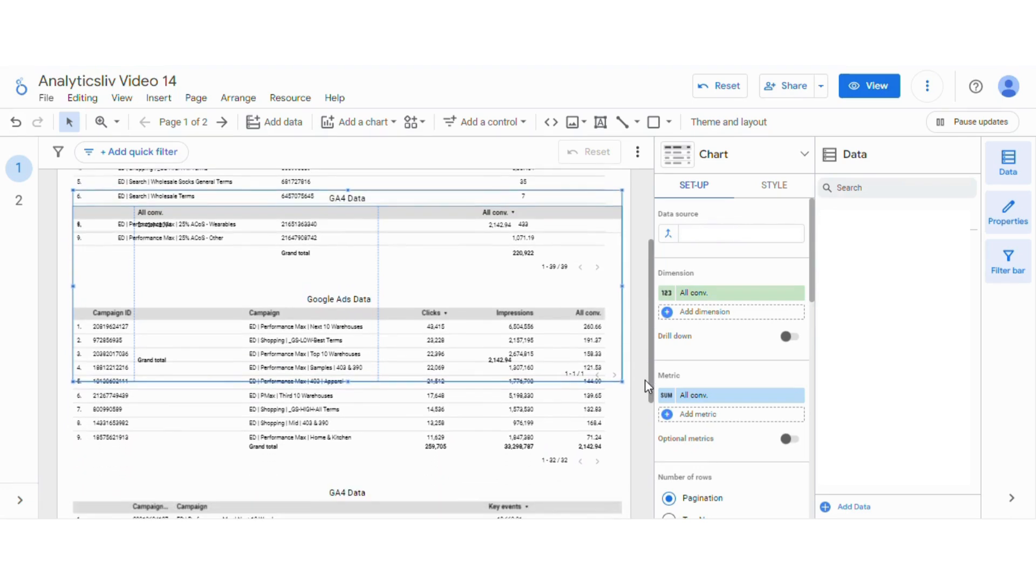
{"action": "left_click", "coordinate": [645, 380]}
{"action": "left_click", "coordinate": [435, 502]}
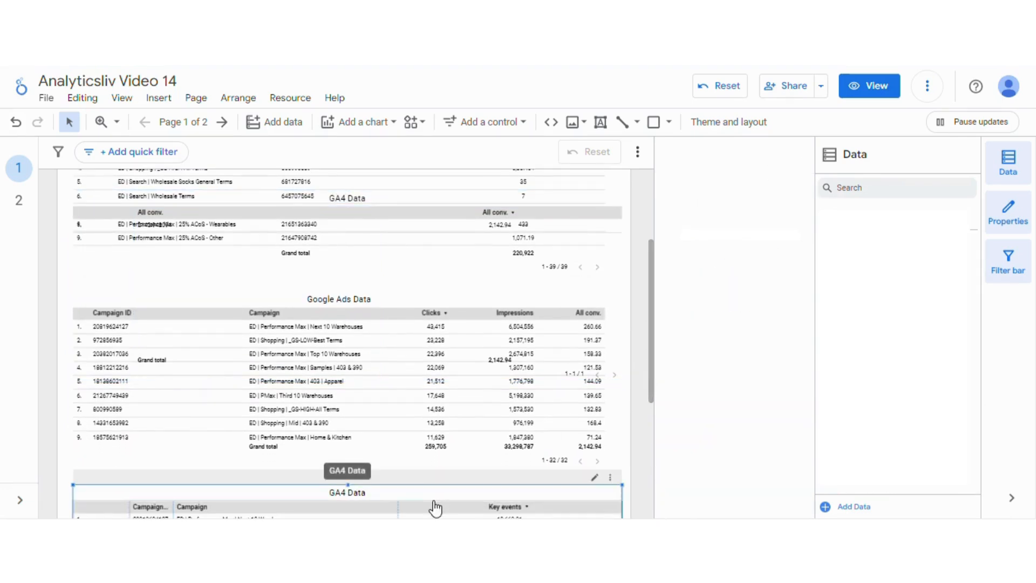
{"action": "key", "text": "Delete"}
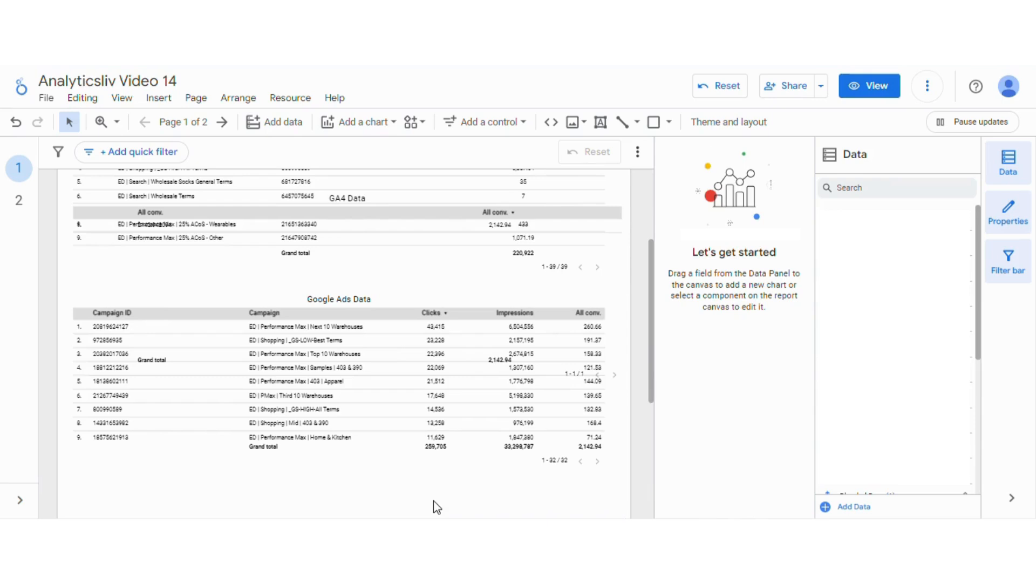
- Move the new blended table down into the empty space beneath the Google Ads Data table
{"action": "left_click", "coordinate": [381, 257]}
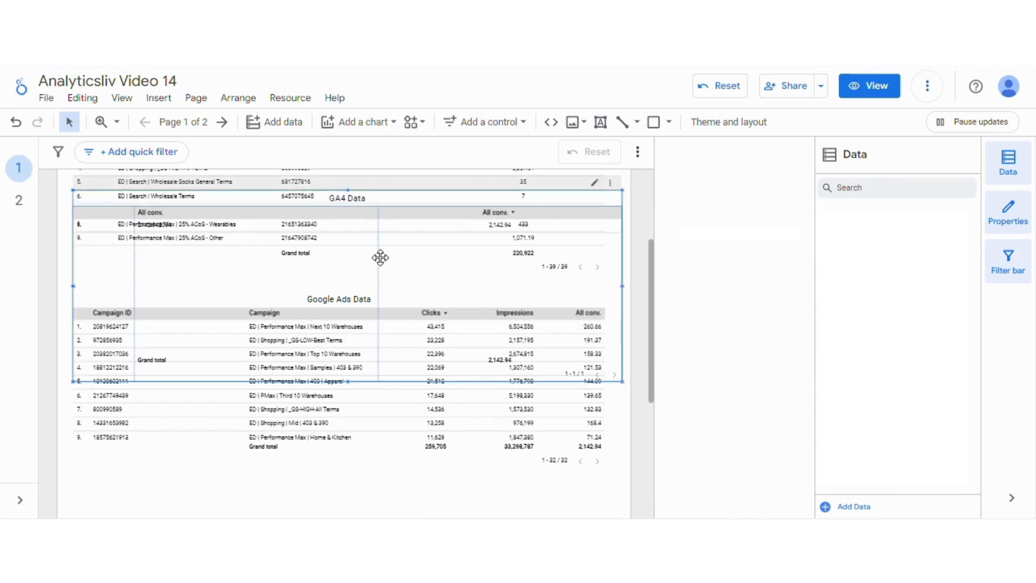
{"action": "left_click_drag", "start_coordinate": [380, 257], "coordinate": [382, 266]}
{"action": "key", "text": "Down"}
{"action": "key", "text": "Down"}
{"action": "key", "text": "Down"}
{"action": "key", "text": "Down"}
{"action": "key", "text": "Down"}
{"action": "key", "text": "Down"}
{"action": "key", "text": "Down"}
{"action": "key", "text": "Down"}
{"action": "key", "text": "Down"}
{"action": "key", "text": "Down"}
{"action": "key", "text": "Down"}
{"action": "key", "text": "Down"}
{"action": "key", "text": "Down"}
{"action": "key", "text": "Down"}
{"action": "key", "text": "Down"}
{"action": "key", "text": "Down"}
{"action": "key", "text": "Down"}
{"action": "key", "text": "Down"}
{"action": "key", "text": "Down"}
{"action": "key", "text": "Down"}
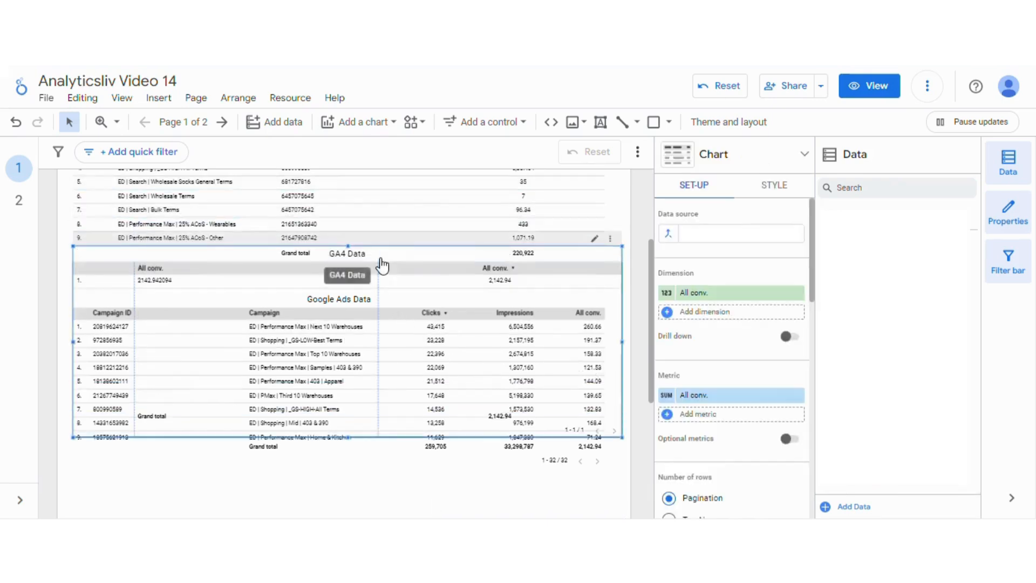
{"action": "key", "text": "Down"}
{"action": "key", "text": "Down"}
{"action": "key", "text": "Down"}
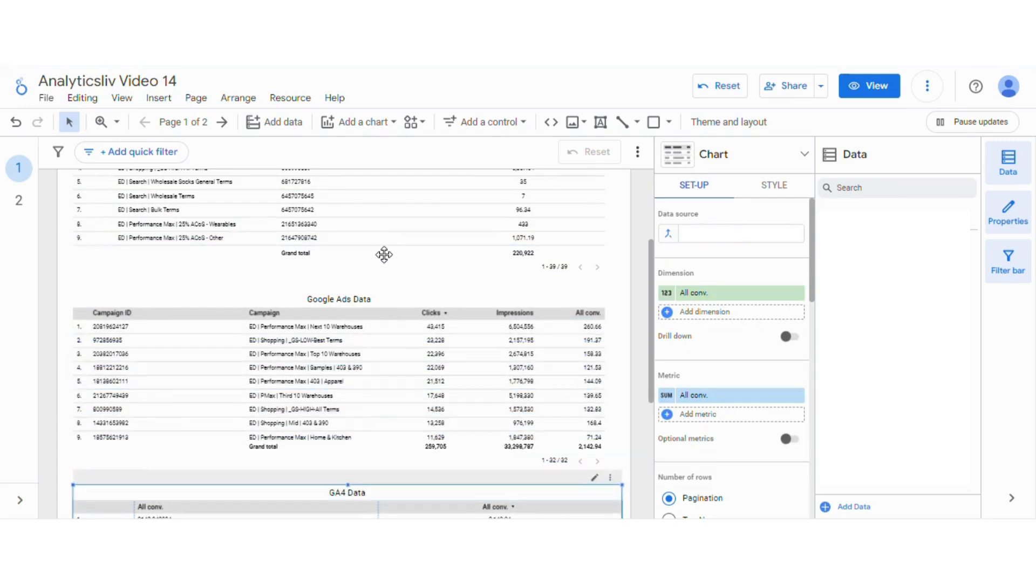
- Edit the blended table's data source and reorder the blend so Google Ads is Table 1 and Analytics is Table 2
{"action": "left_click", "coordinate": [672, 234]}
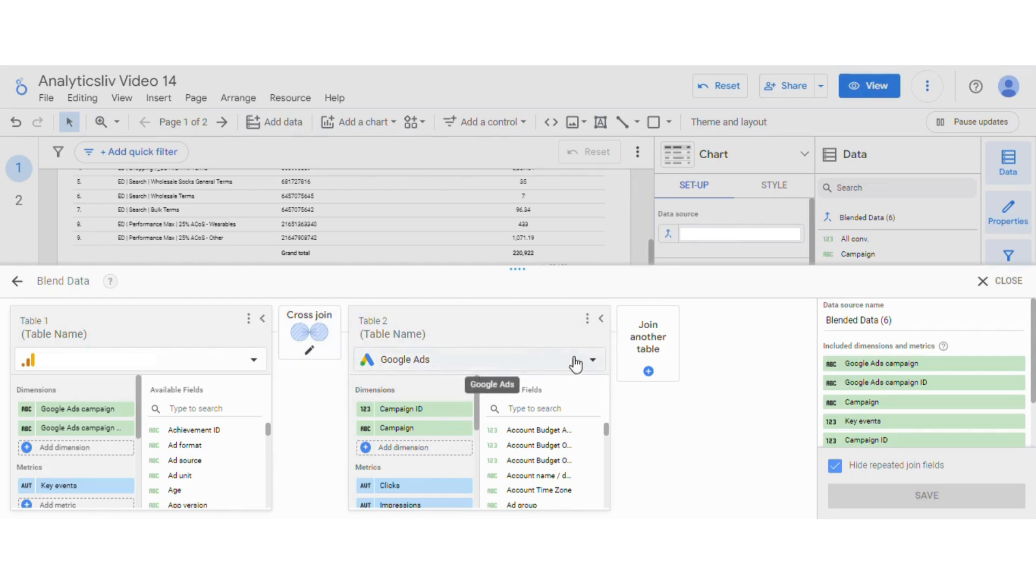
{"action": "left_click", "coordinate": [588, 320]}
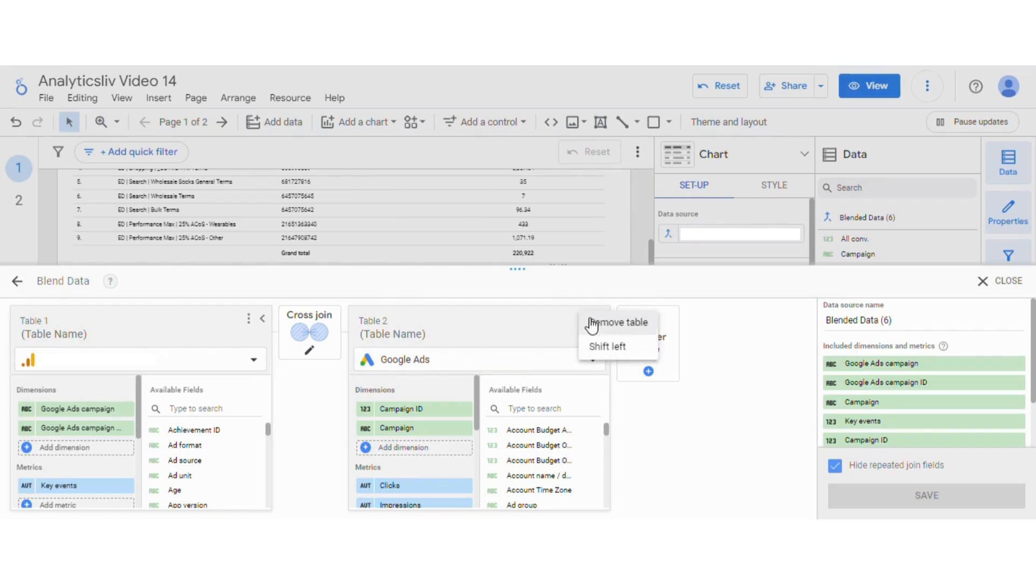
{"action": "left_click", "coordinate": [597, 352]}
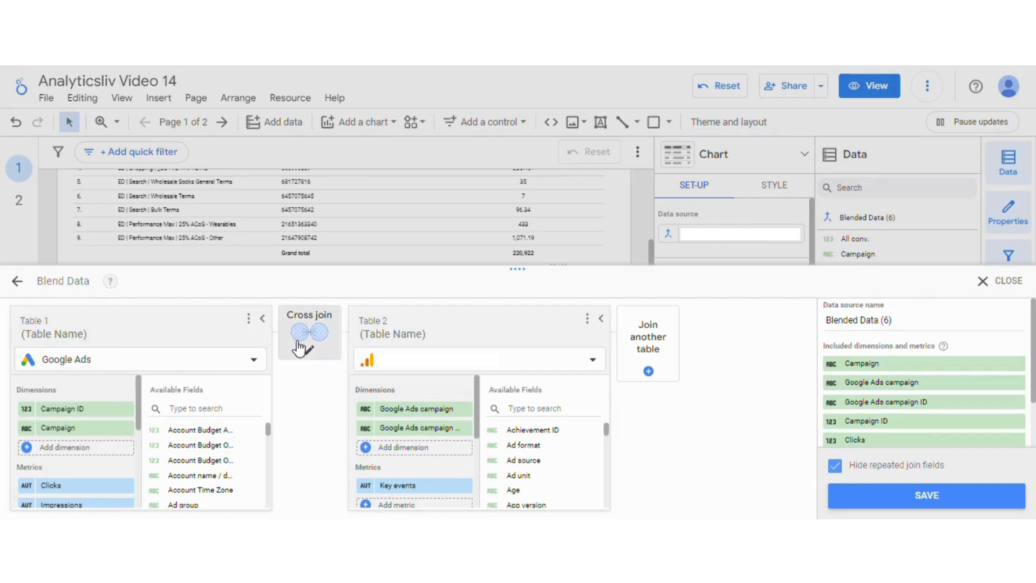
- Configure a left outer join matching Campaign in Table 1 with Google Ads campaign in Table 2, and save the blend
{"action": "left_click", "coordinate": [309, 356]}
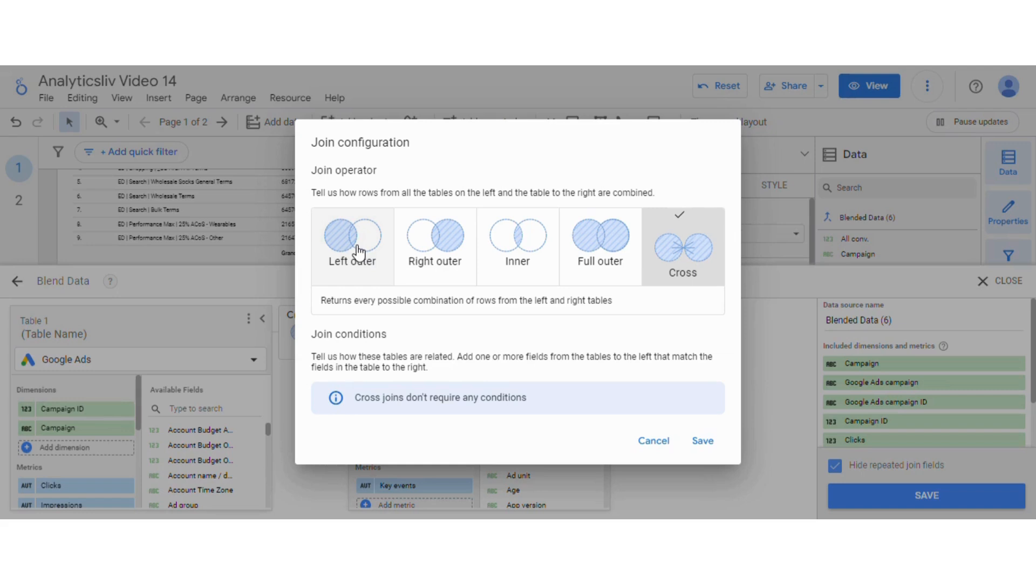
{"action": "left_click", "coordinate": [359, 251]}
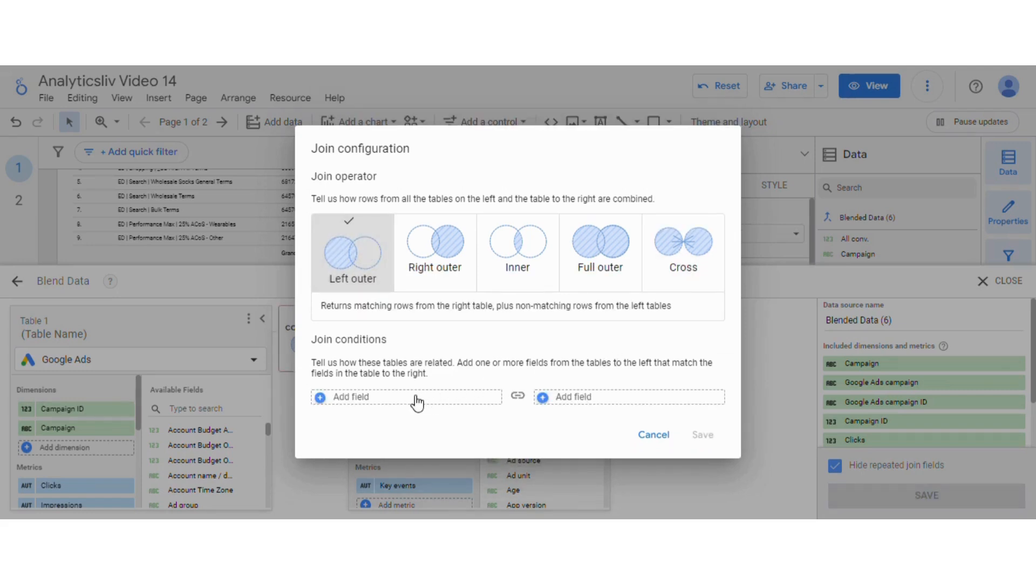
{"action": "left_click", "coordinate": [409, 396]}
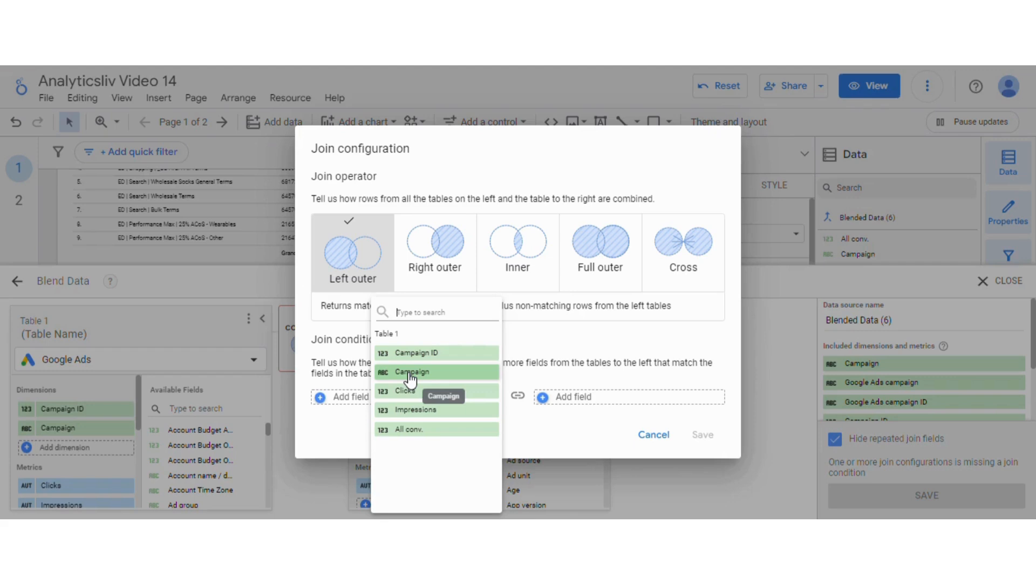
{"action": "left_click", "coordinate": [411, 374]}
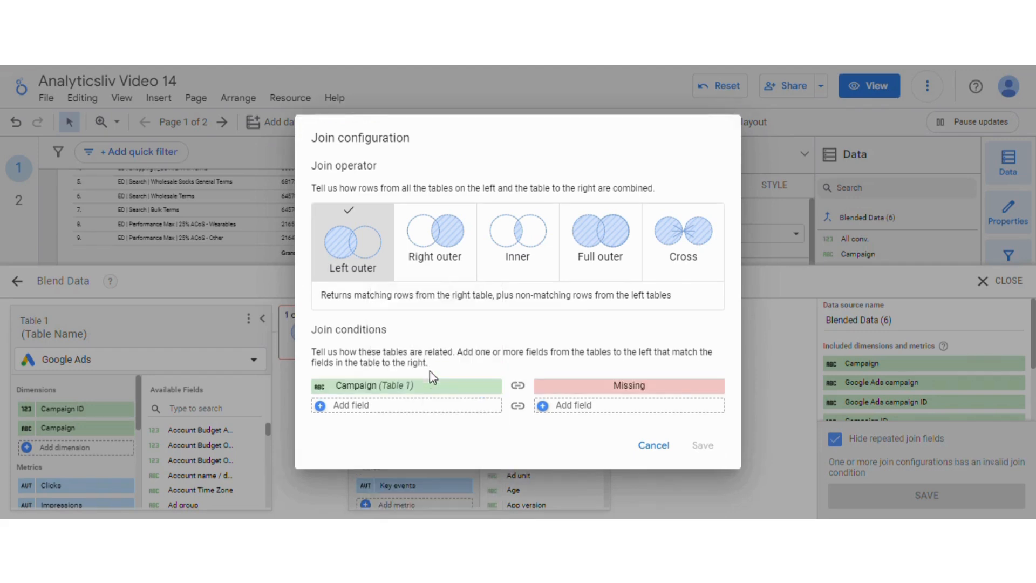
{"action": "left_click", "coordinate": [588, 385]}
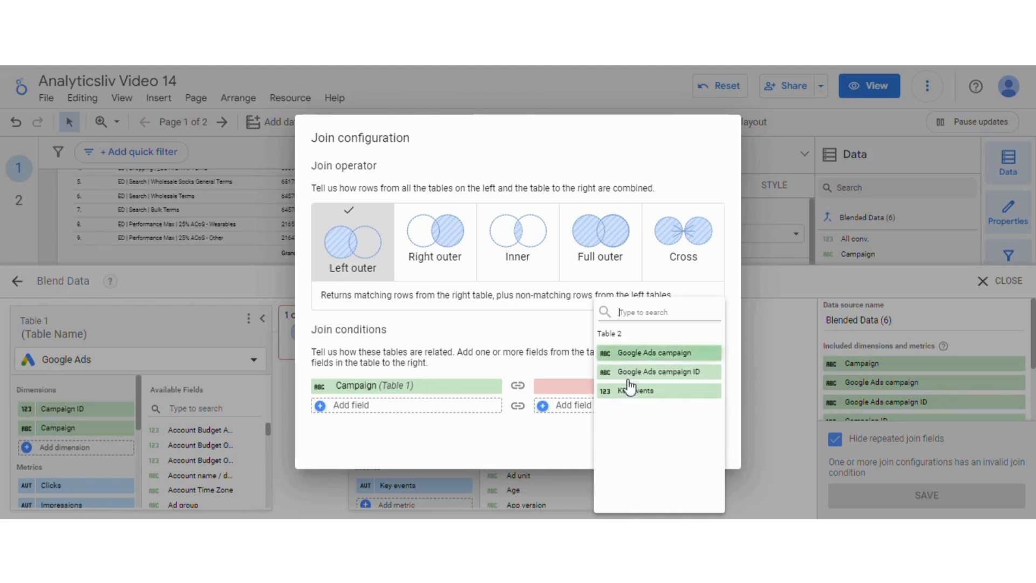
{"action": "left_click", "coordinate": [657, 354]}
{"action": "left_click", "coordinate": [702, 445]}
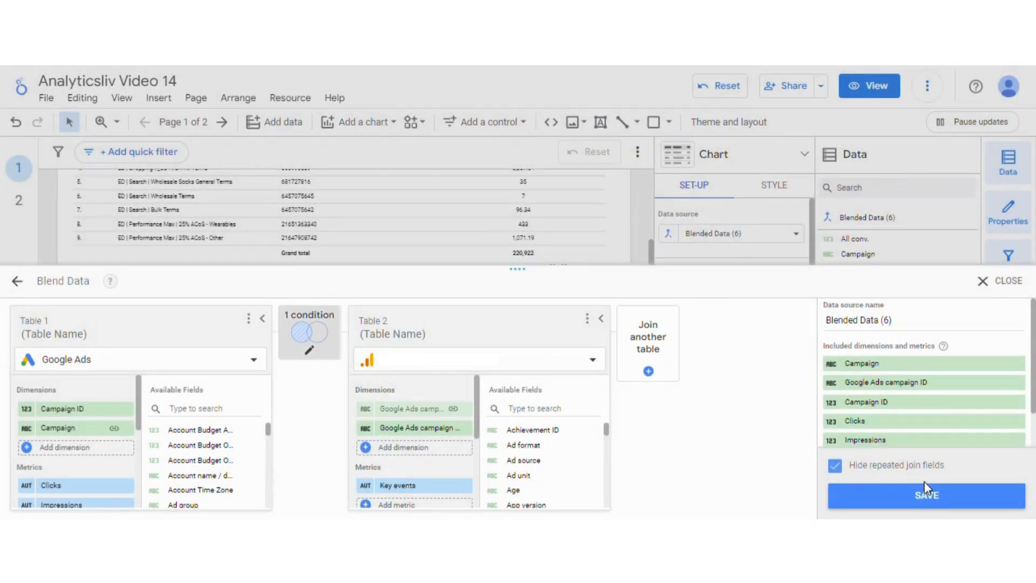
{"action": "left_click", "coordinate": [931, 499]}
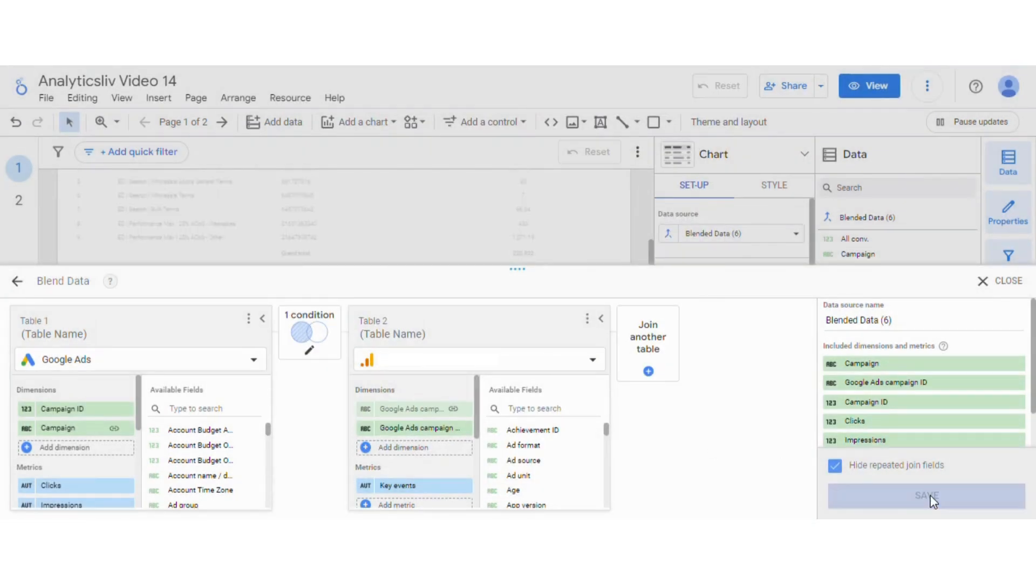
{"action": "left_click", "coordinate": [1000, 282]}
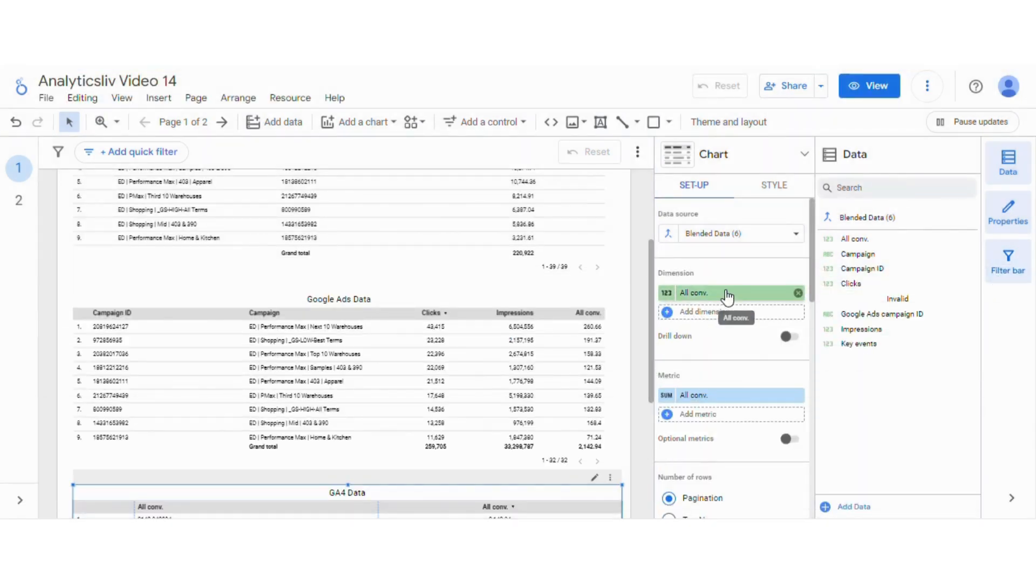
- Replace the blended table's All conv. dimension with Campaign ID and add Campaign as a second dimension
{"action": "left_click", "coordinate": [725, 292]}
{"action": "type", "text": "ca"}
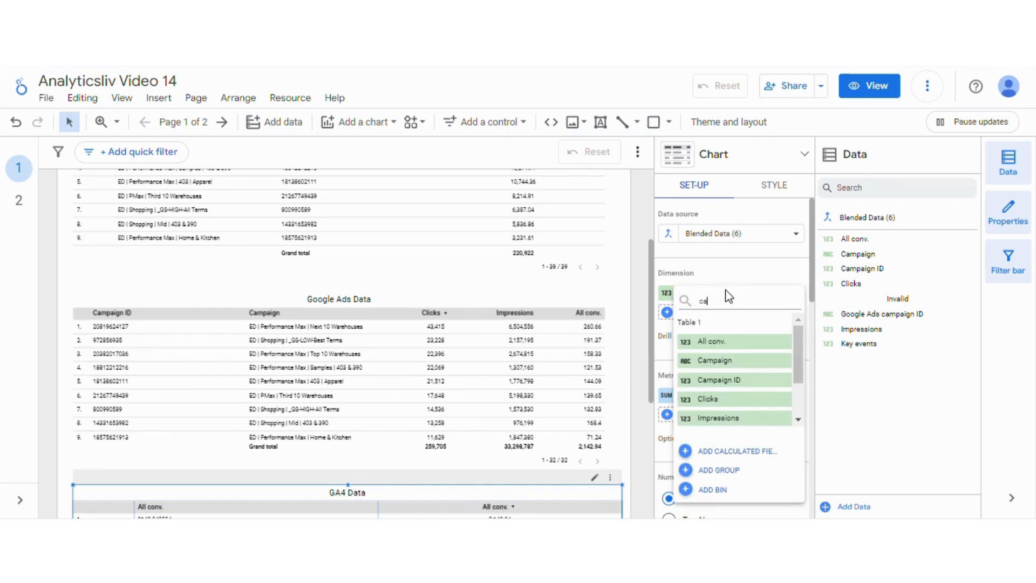
{"action": "type", "text": "m"}
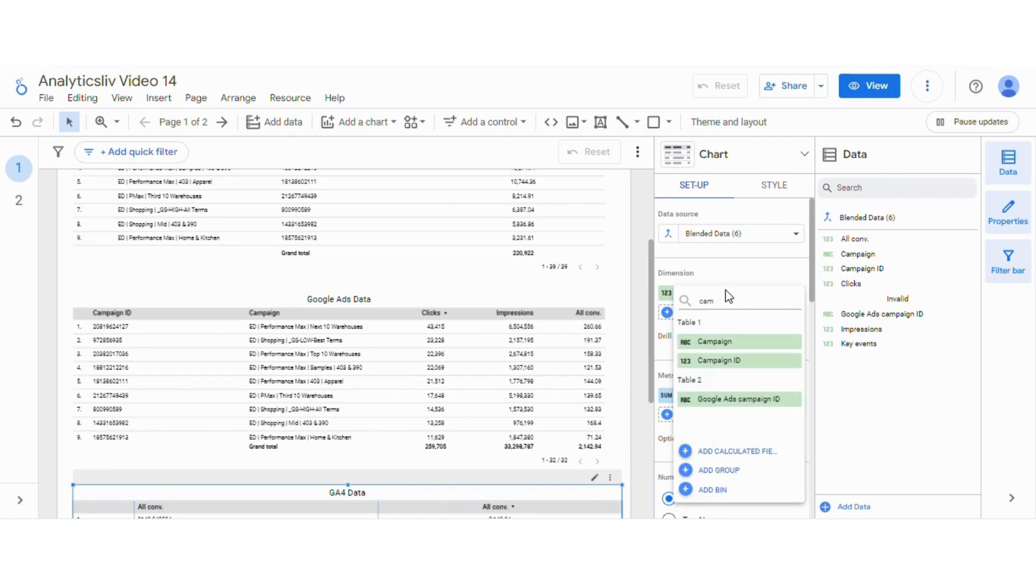
{"action": "left_click", "coordinate": [723, 360]}
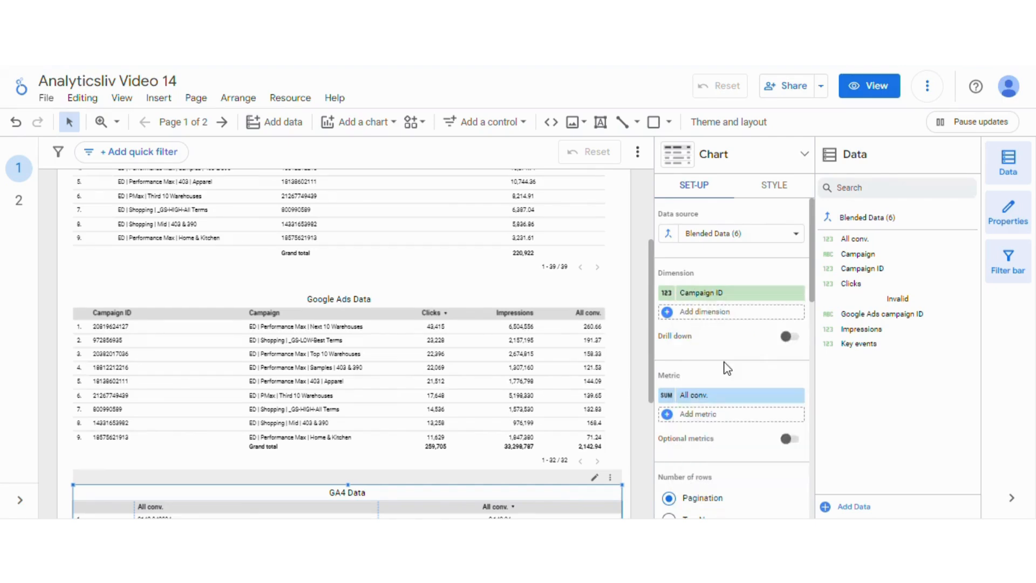
{"action": "left_click", "coordinate": [724, 317]}
{"action": "type", "text": "cam"}
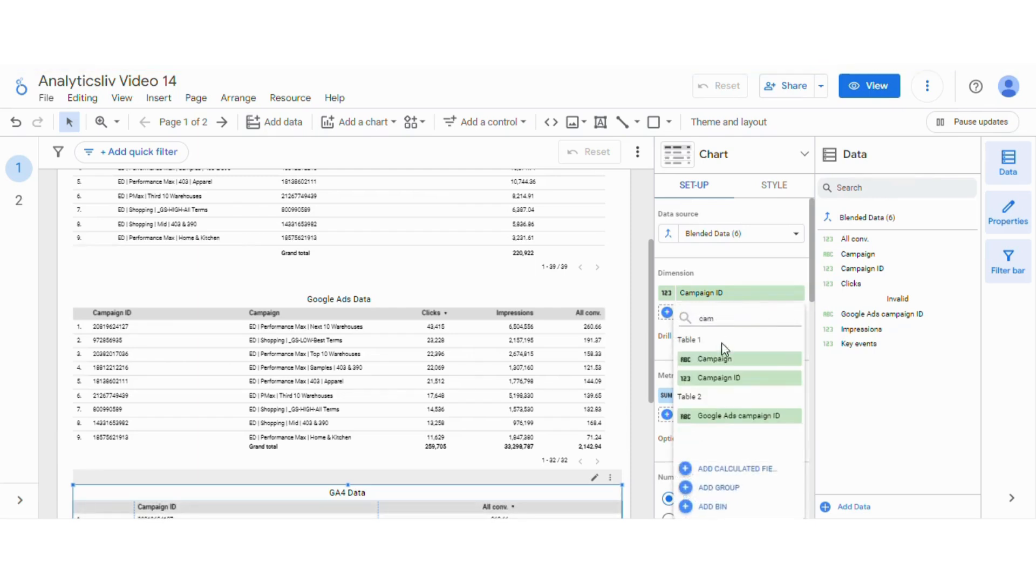
{"action": "left_click", "coordinate": [722, 362]}
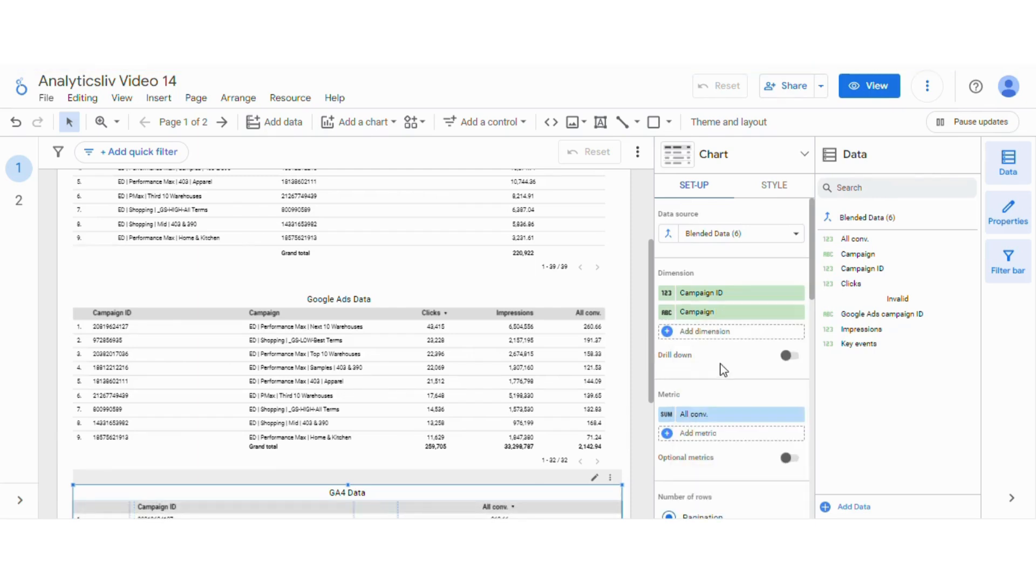
- Replace the blended table's All conv. metric with Key events and deselect the table
{"action": "left_click", "coordinate": [704, 415]}
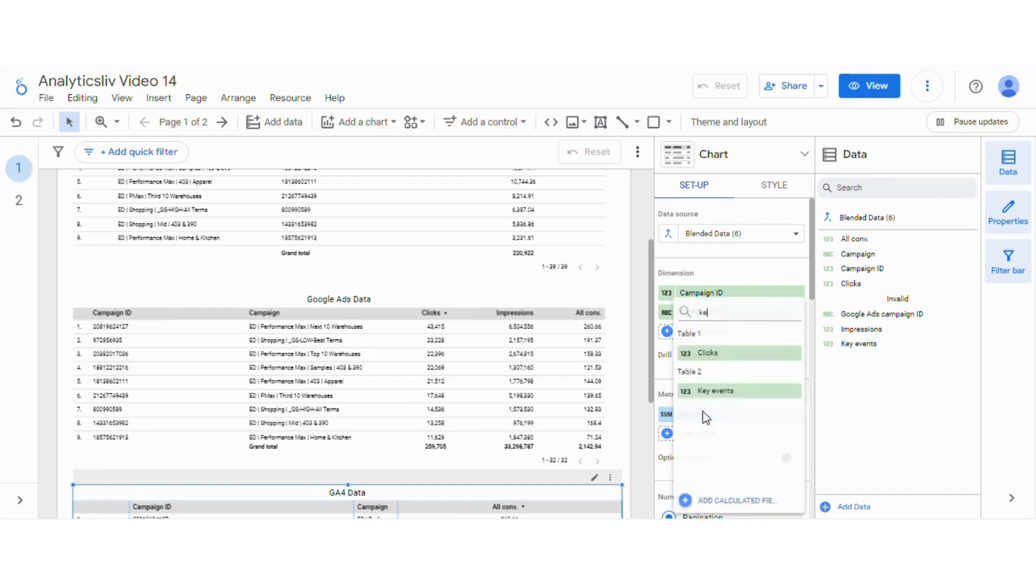
{"action": "type", "text": "key"}
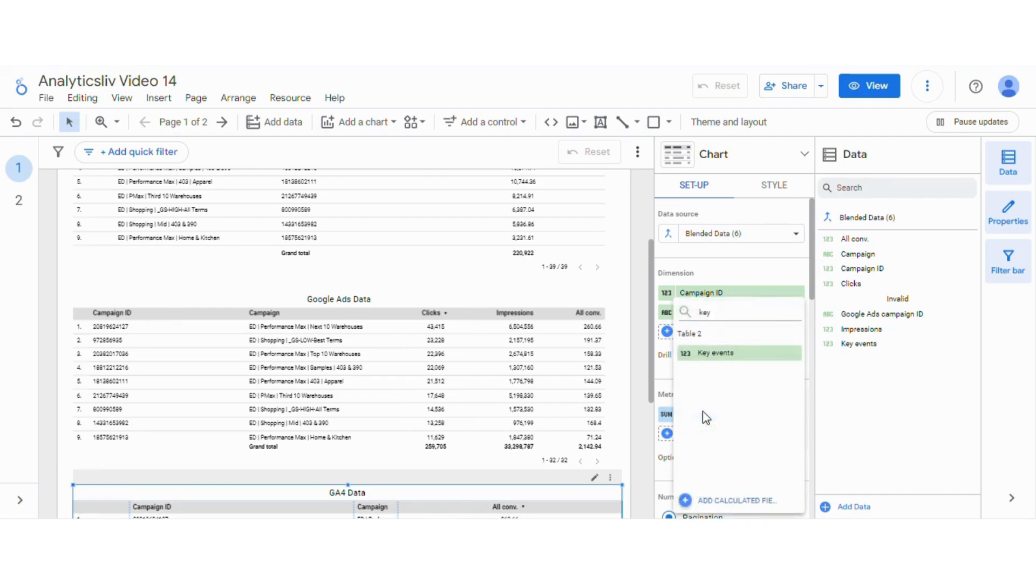
{"action": "left_click", "coordinate": [730, 357]}
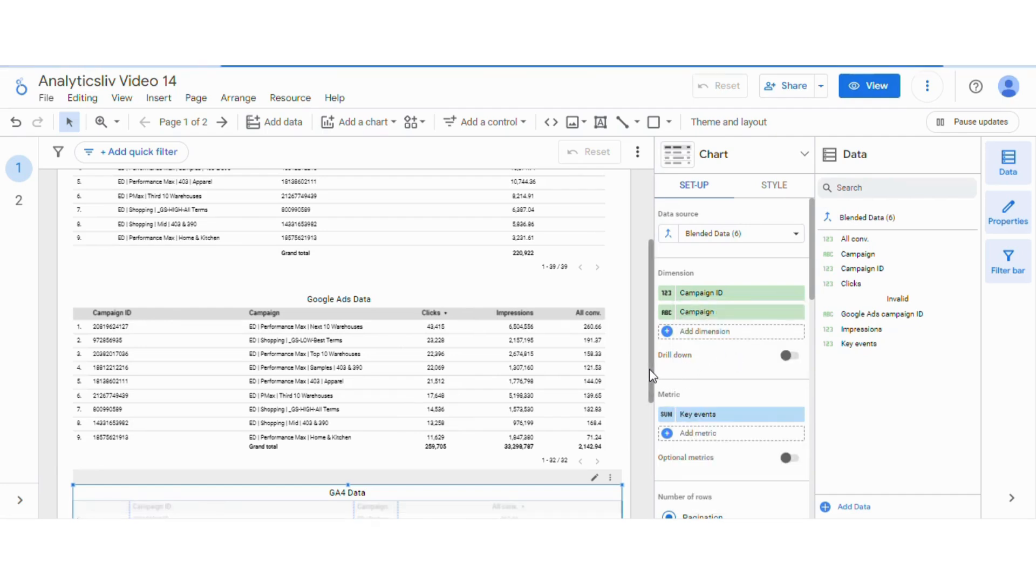
{"action": "left_click_drag", "start_coordinate": [649, 372], "coordinate": [647, 461]}
{"action": "left_click", "coordinate": [647, 456]}
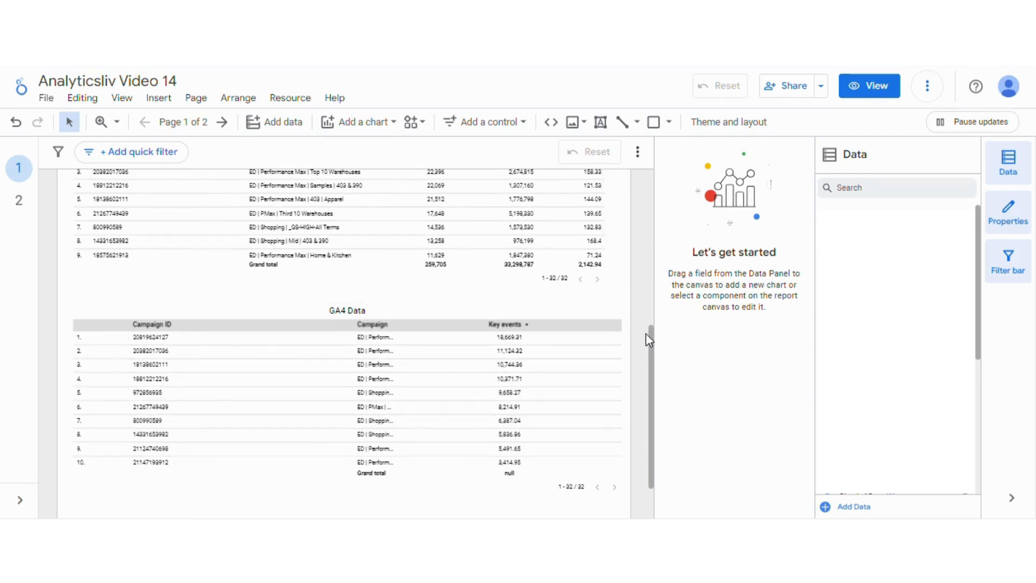
- Switch the report to view mode and compare the blended table with the GA4 and Google Ads source tables
{"action": "left_click", "coordinate": [856, 89]}
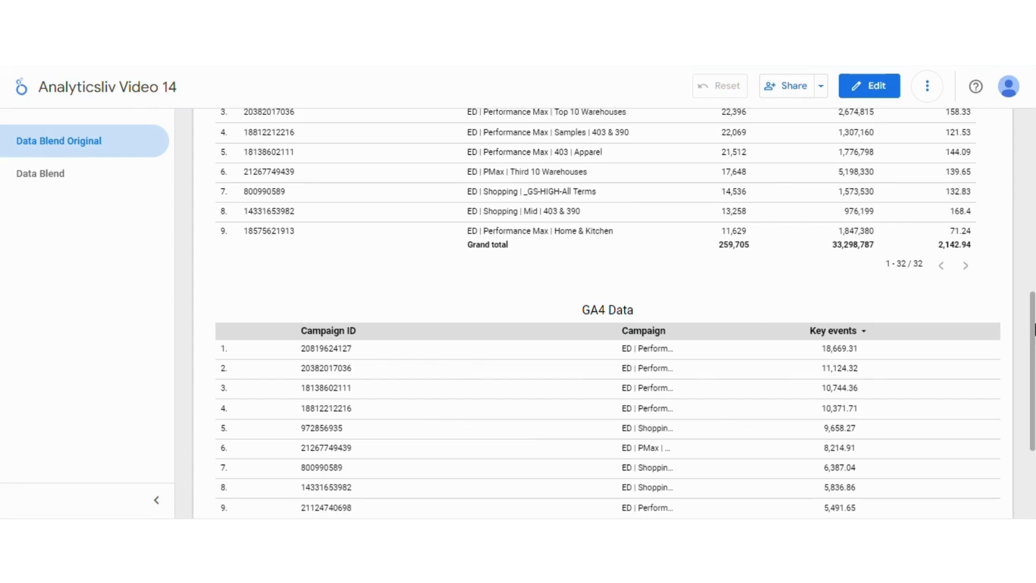
{"action": "mouse_move", "coordinate": [1033, 324]}
{"action": "left_mouse_down"}
{"action": "mouse_move", "coordinate": [1033, 162]}
{"action": "mouse_move", "coordinate": [1033, 307]}
{"action": "left_mouse_up"}
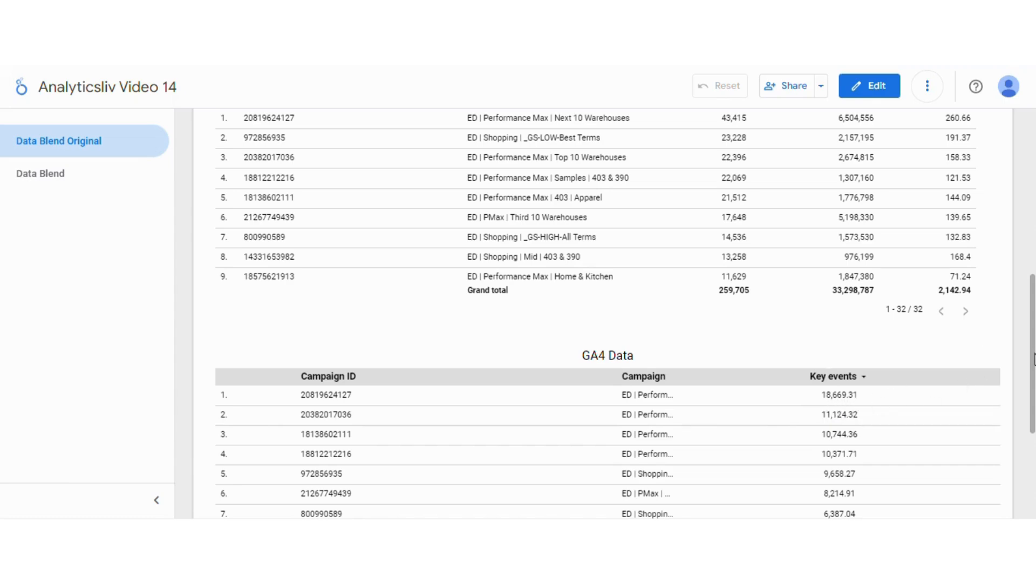
{"action": "left_click_drag", "start_coordinate": [1033, 359], "coordinate": [1028, 222]}
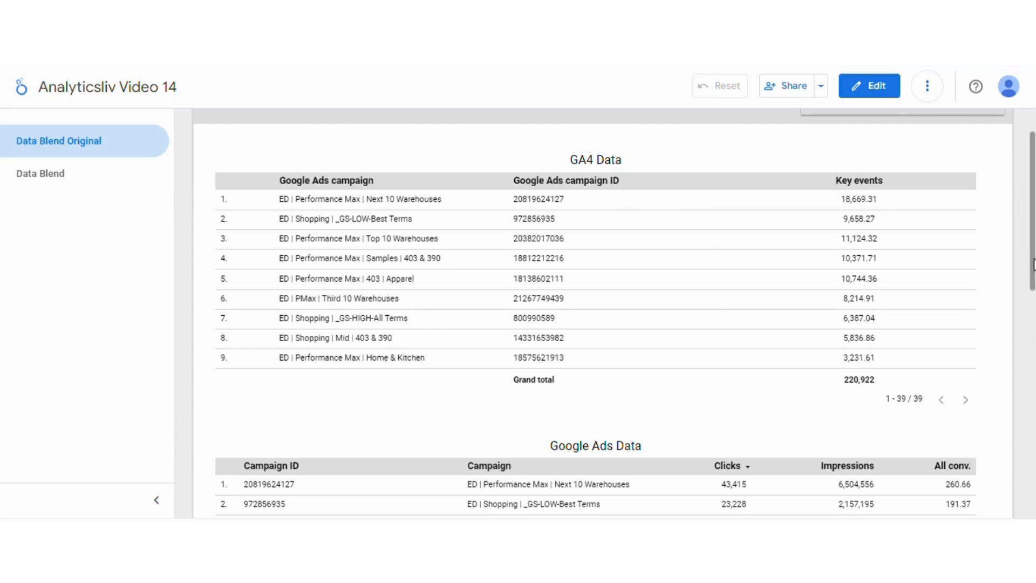
{"action": "left_click_drag", "start_coordinate": [1034, 264], "coordinate": [1034, 433]}
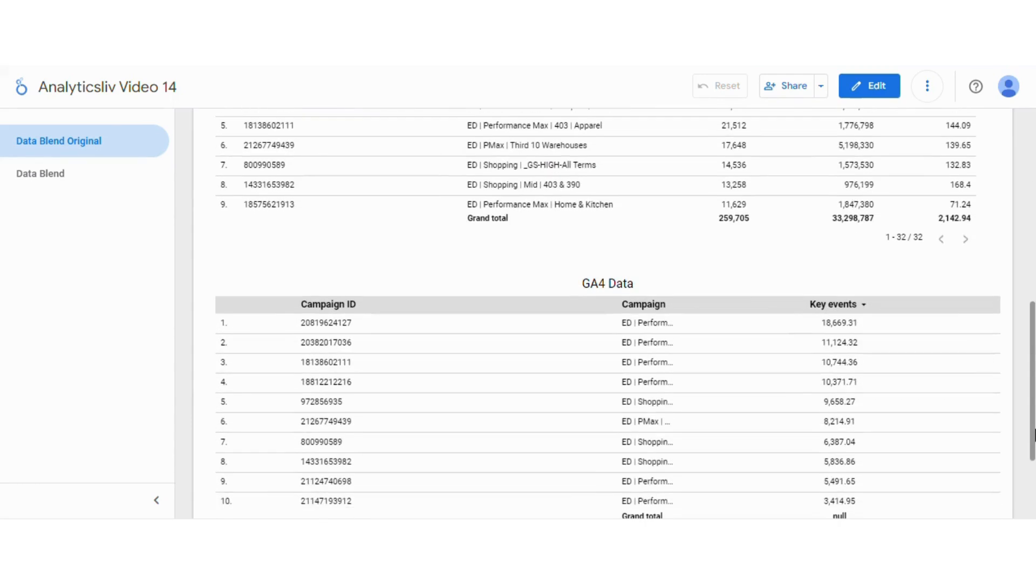